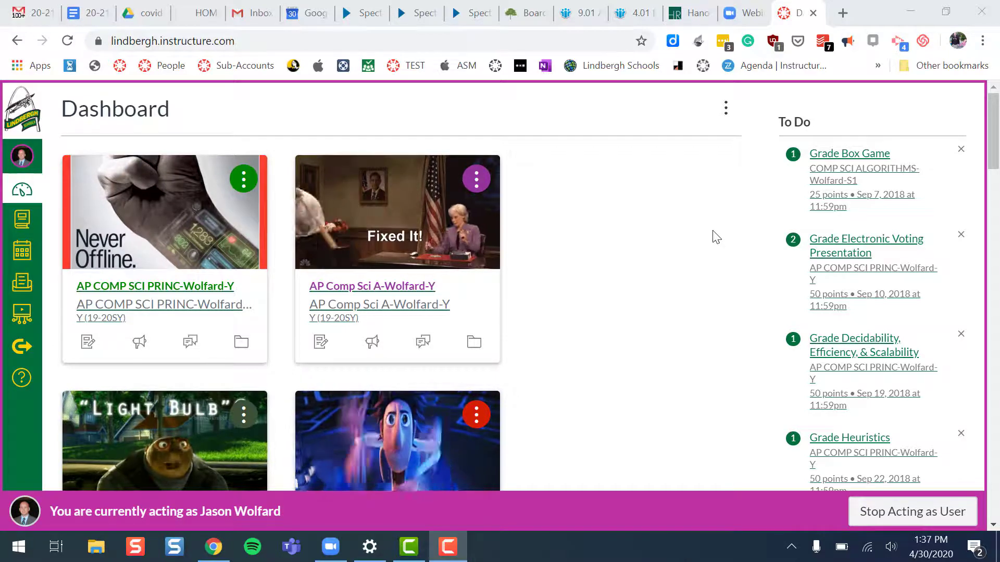
# - Open the Canvas calendar and scroll to the mid-to-late April items such as FRQ #4–#7
pyautogui.click(22, 252)
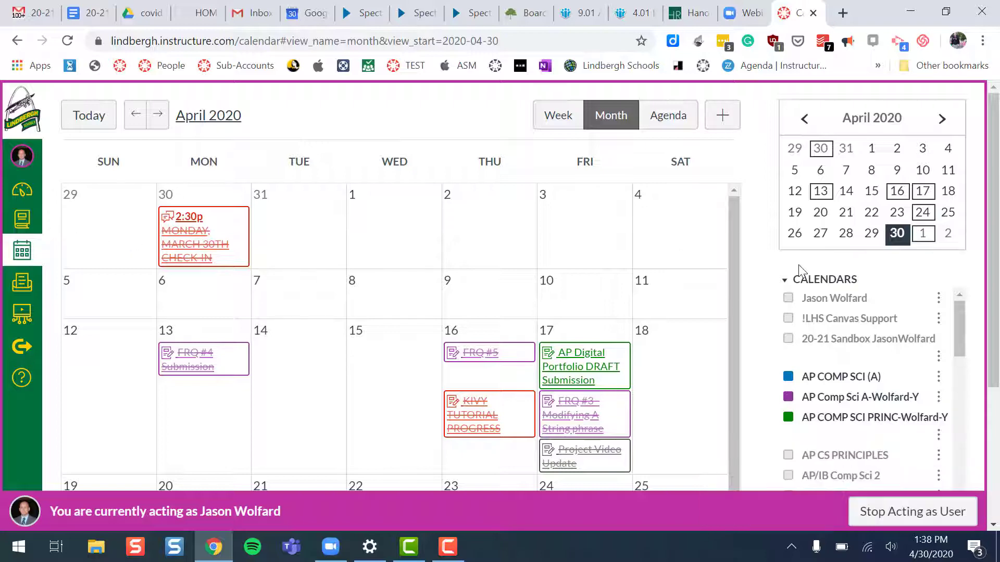
pyautogui.scroll(-2, 731, 216)
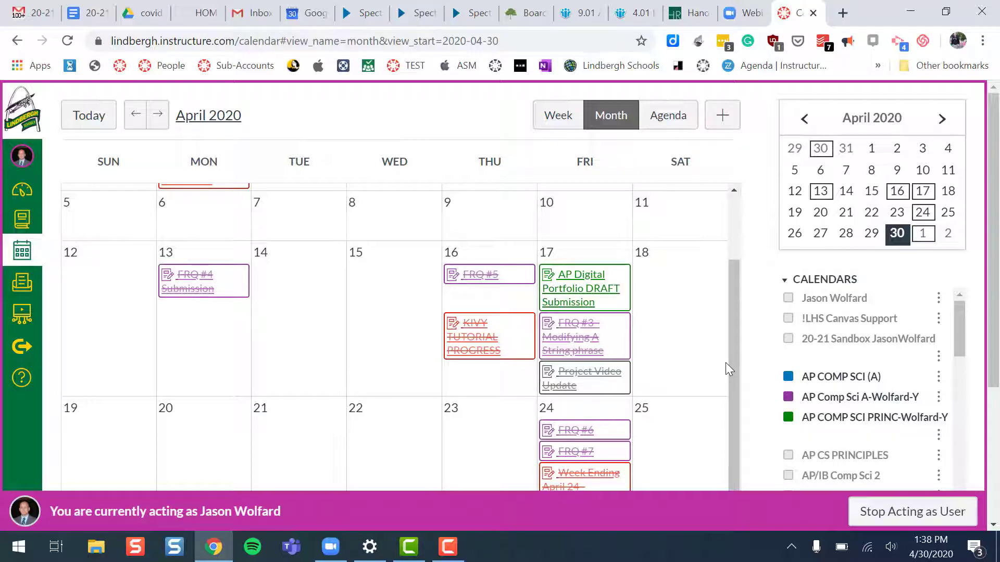
pyautogui.click(789, 418)
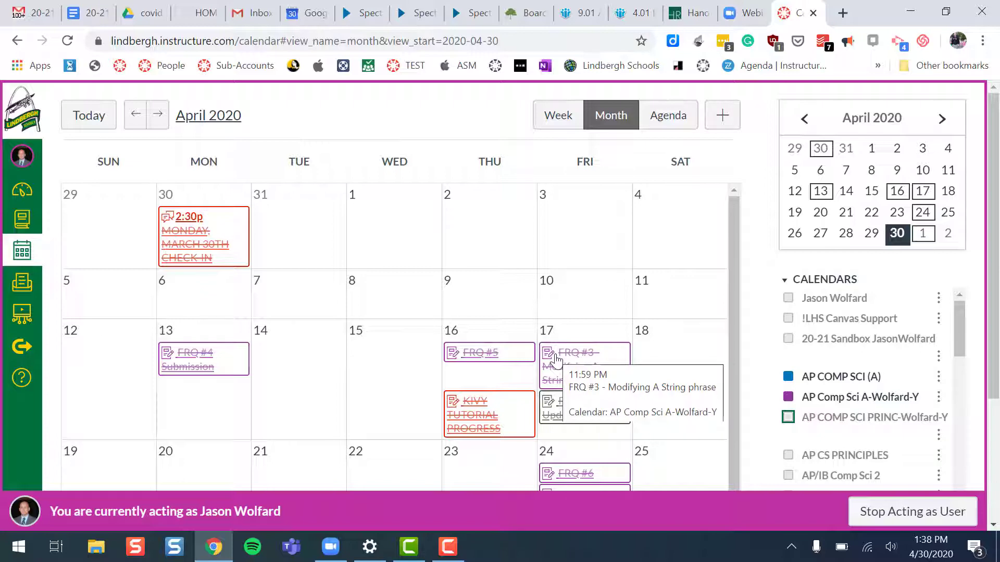
pyautogui.click(788, 422)
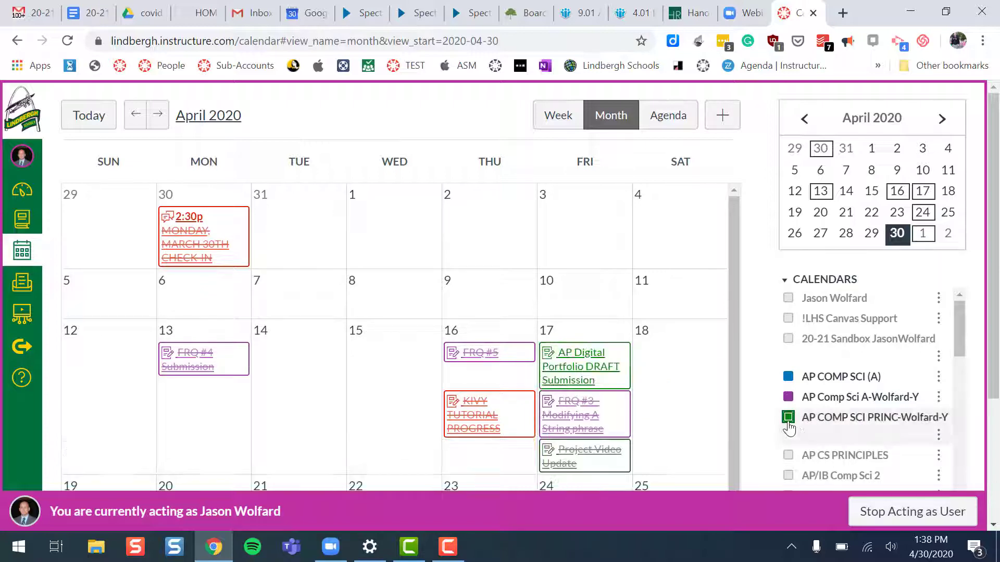
pyautogui.click(789, 419)
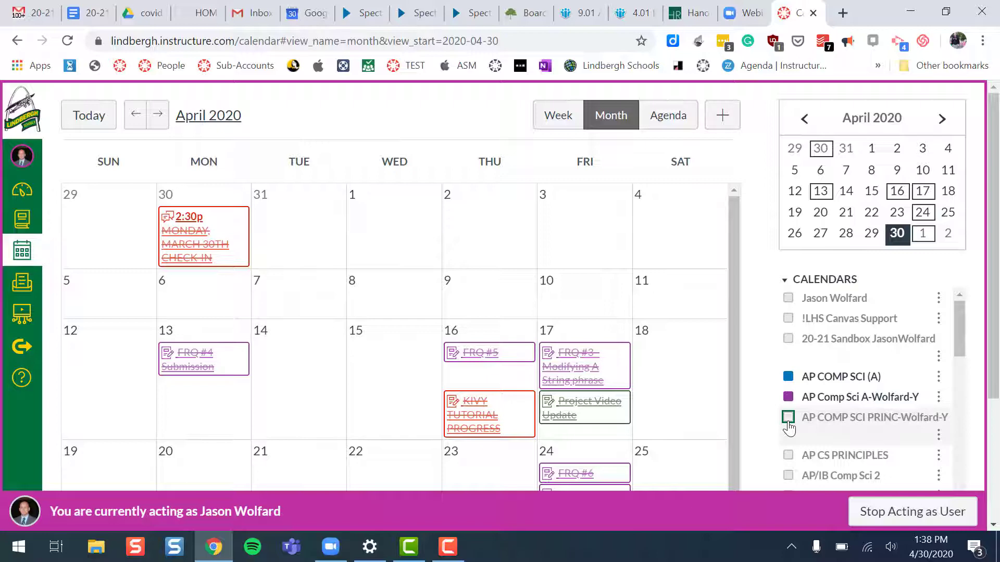
pyautogui.click(788, 420)
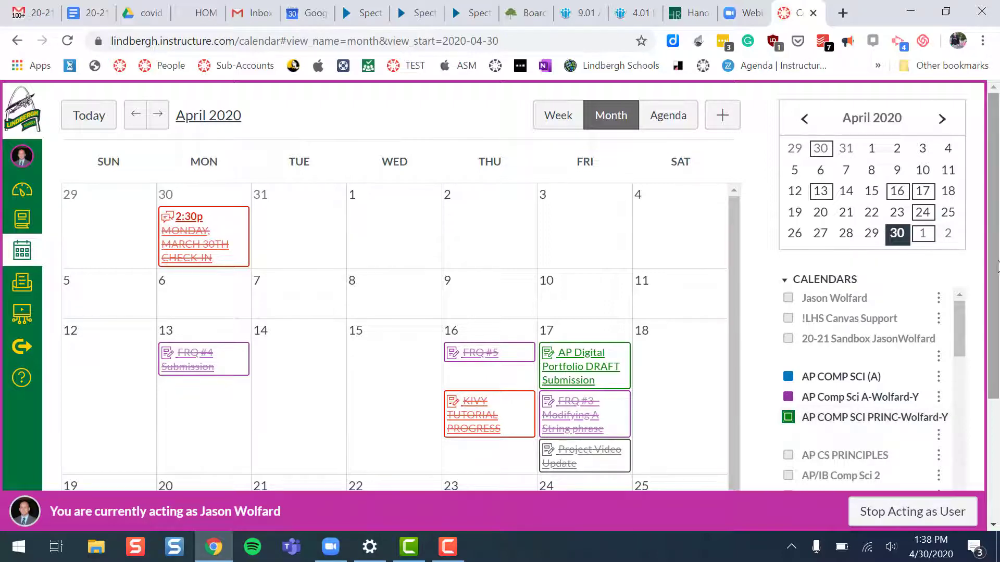
pyautogui.moveTo(994, 294); pyautogui.dragTo(998, 417)
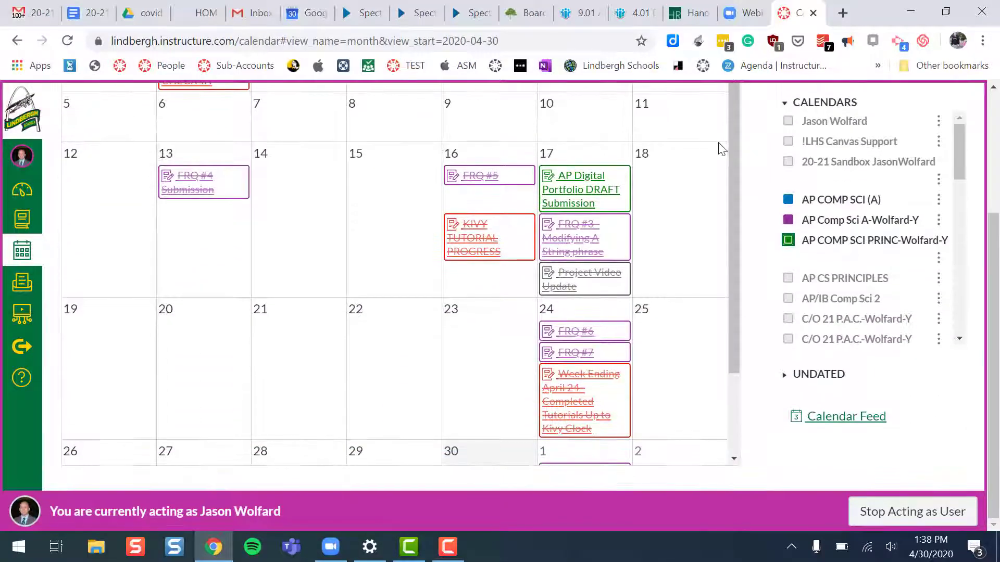
# - Scroll down to May 1 and view the Kivy Canvas PART 2 SUBMISSION event details
pyautogui.moveTo(732, 142); pyautogui.dragTo(737, 250)
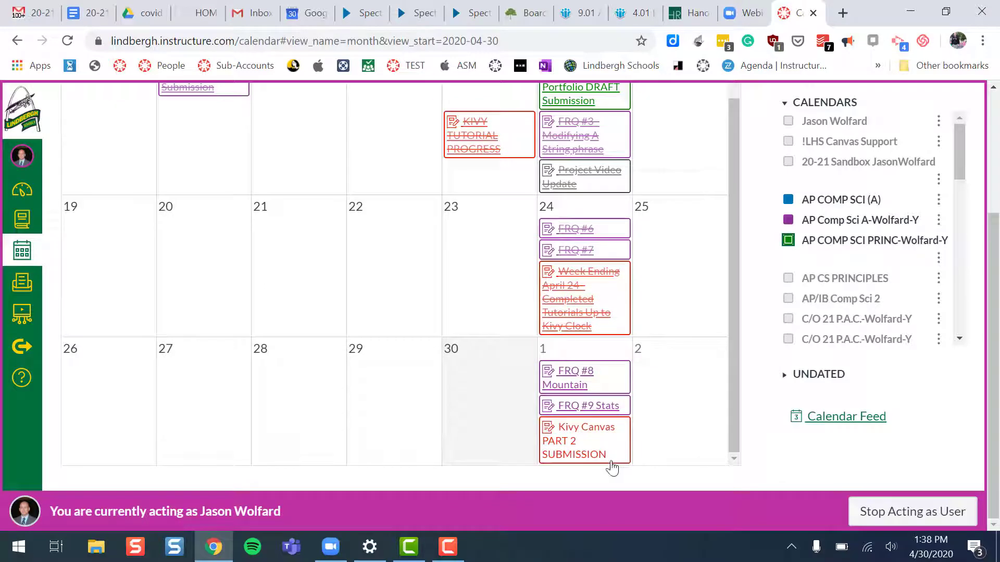
pyautogui.click(573, 447)
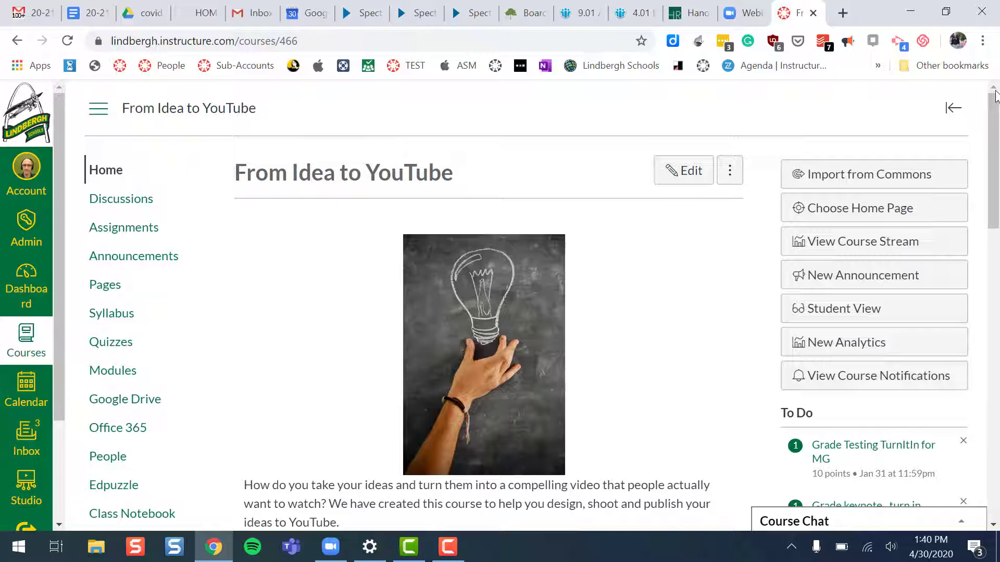
# - Draft a May 1 assignment titled 'Binge - Netflix Covid' in the From Idea to YouTube calendar
pyautogui.click(16, 396)
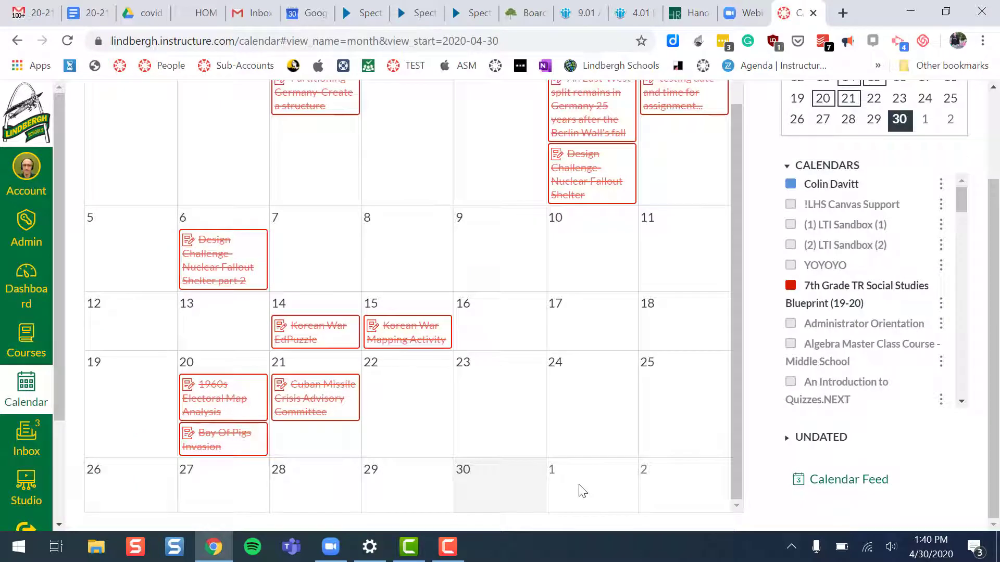
pyautogui.click(579, 485)
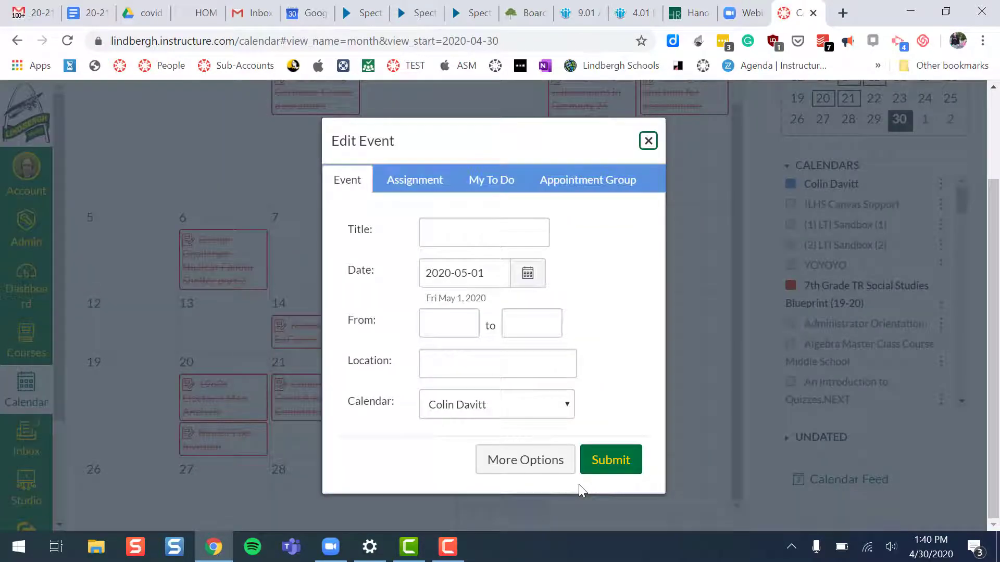
pyautogui.click(409, 180)
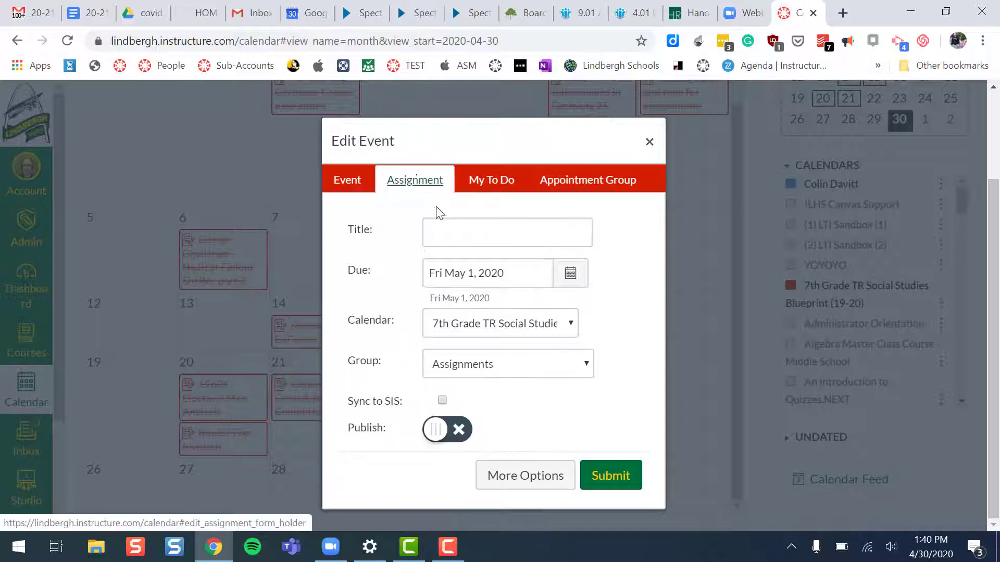
pyautogui.click(439, 228)
pyautogui.write('Binge - Netflix Covid')
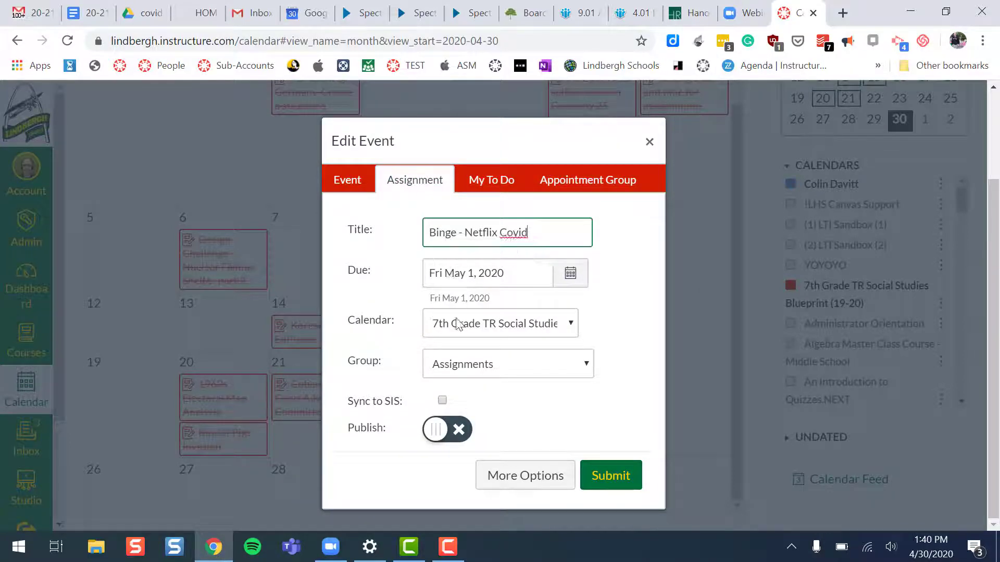
pyautogui.click(457, 324)
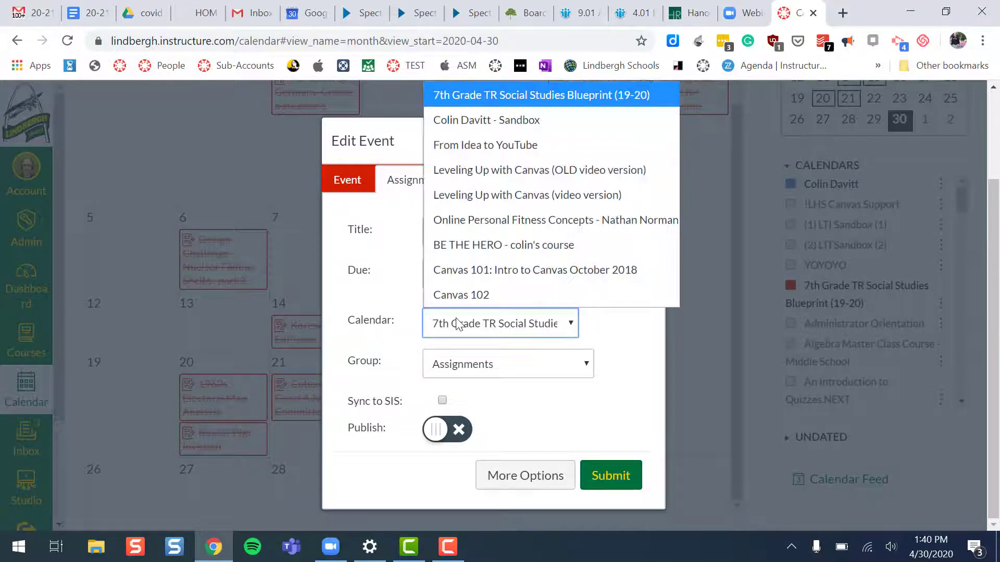
pyautogui.click(500, 146)
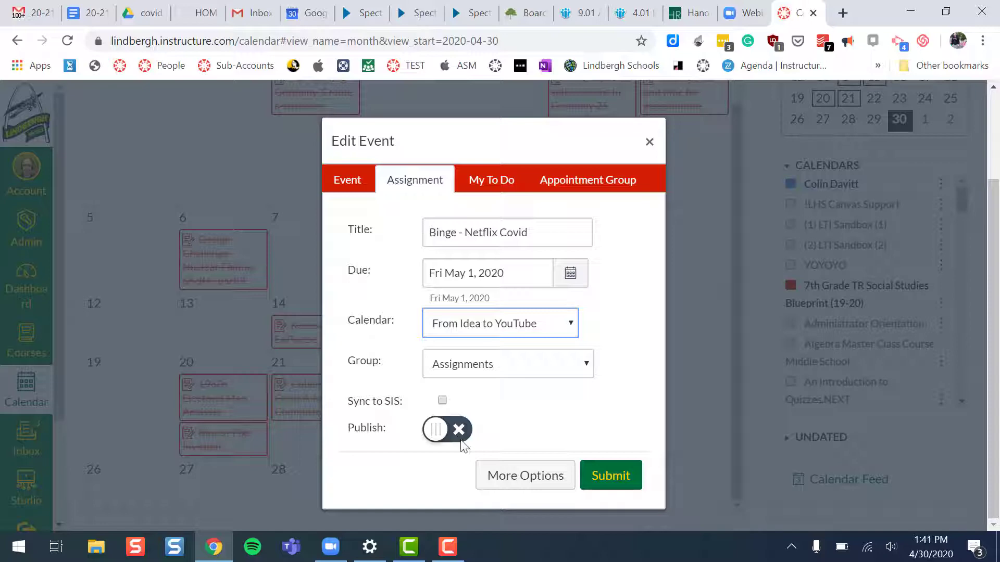
# - Review the full Binge - Netflix Covid assignment form and save it, due May 1 at 11:59 PM
pyautogui.click(492, 480)
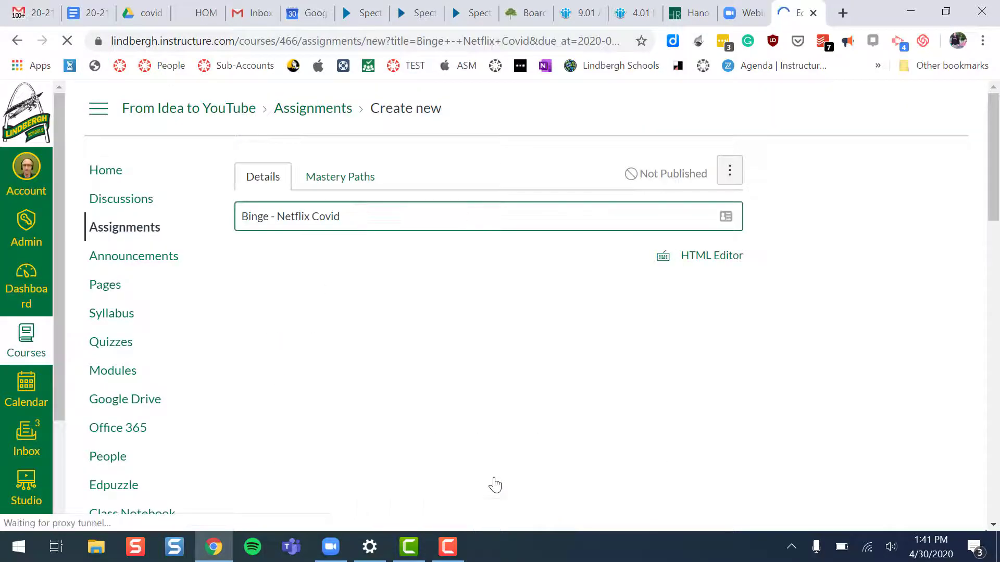
pyautogui.scroll(-2, 493, 480)
pyautogui.click(469, 275)
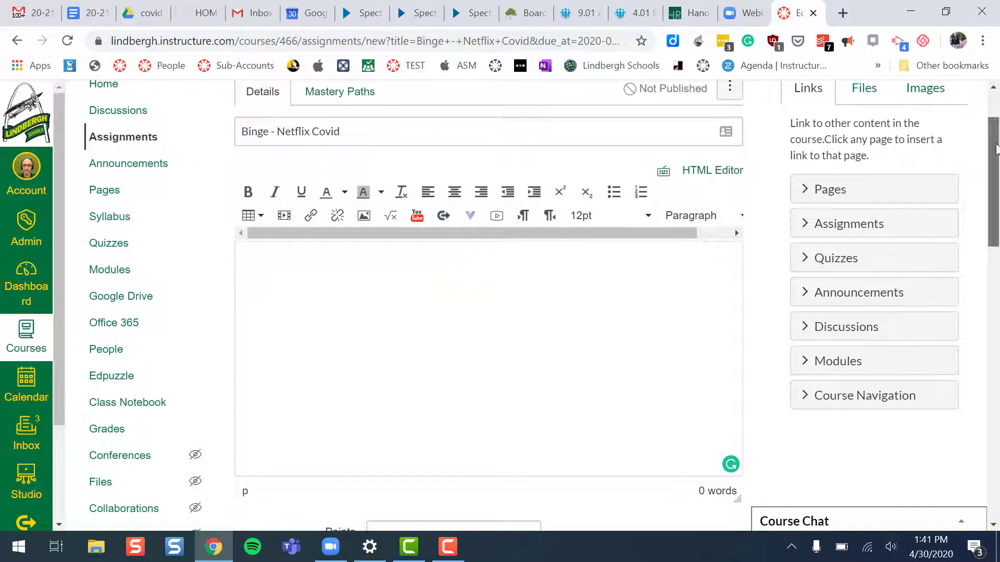
pyautogui.moveTo(997, 159); pyautogui.dragTo(998, 423)
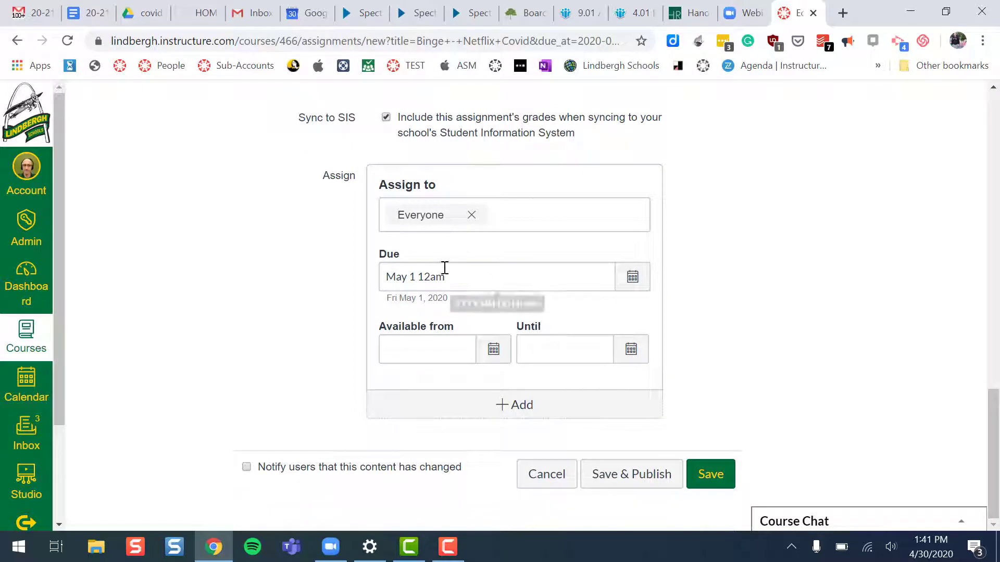
pyautogui.moveTo(564, 348)
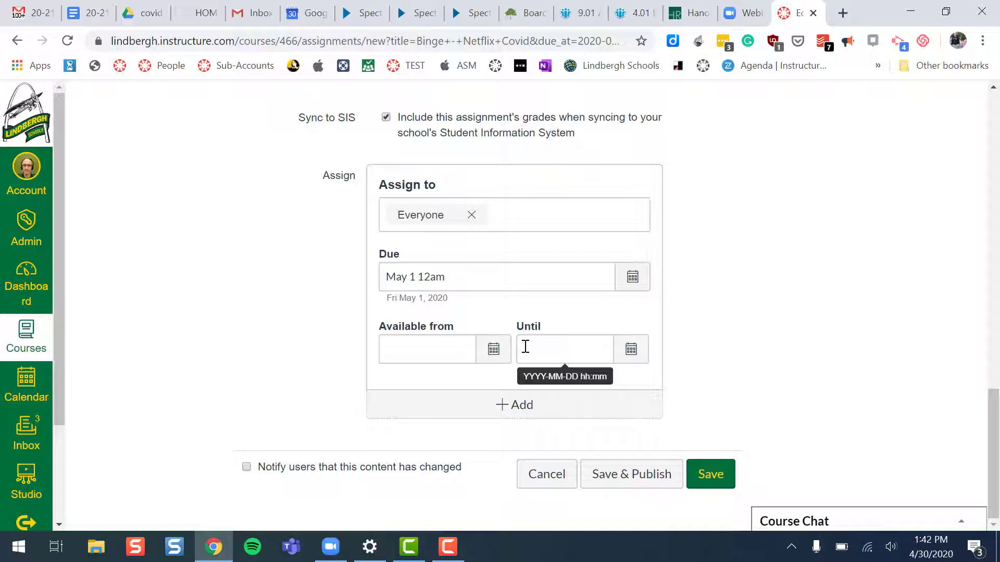
pyautogui.click(646, 477)
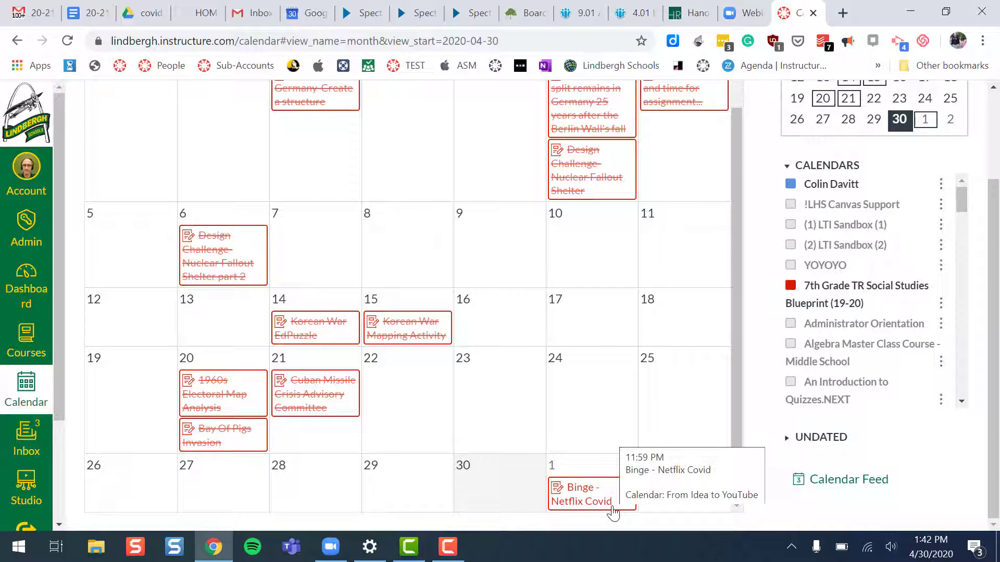
# - Leave the calendar and return to the From Idea to YouTube home with Alt+Left
pyautogui.hotkey('alt', 'Left')
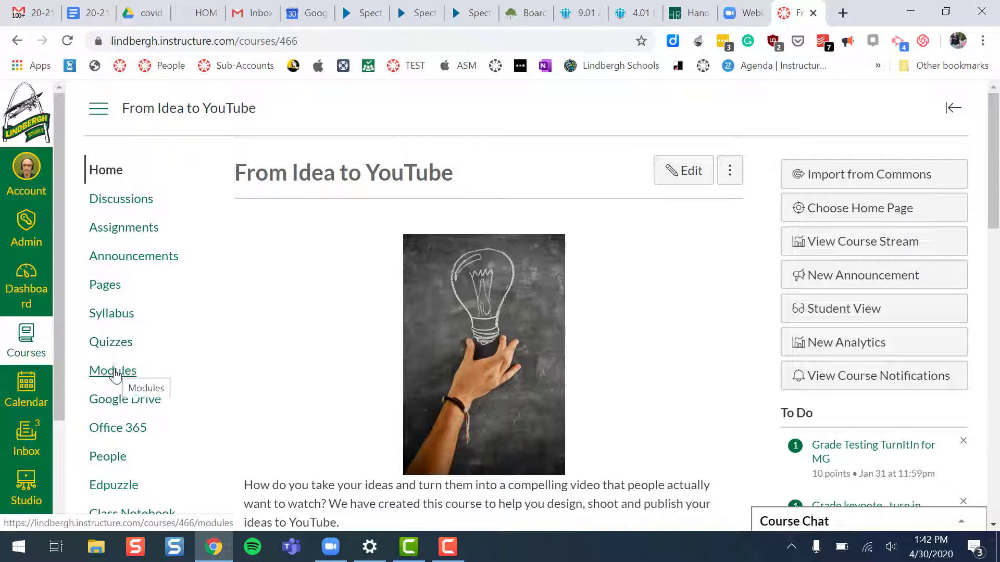
# - Add Binge - Netflix Covid to the 'What do you watch now?' module, then reopen its add-item dialog
pyautogui.click(116, 375)
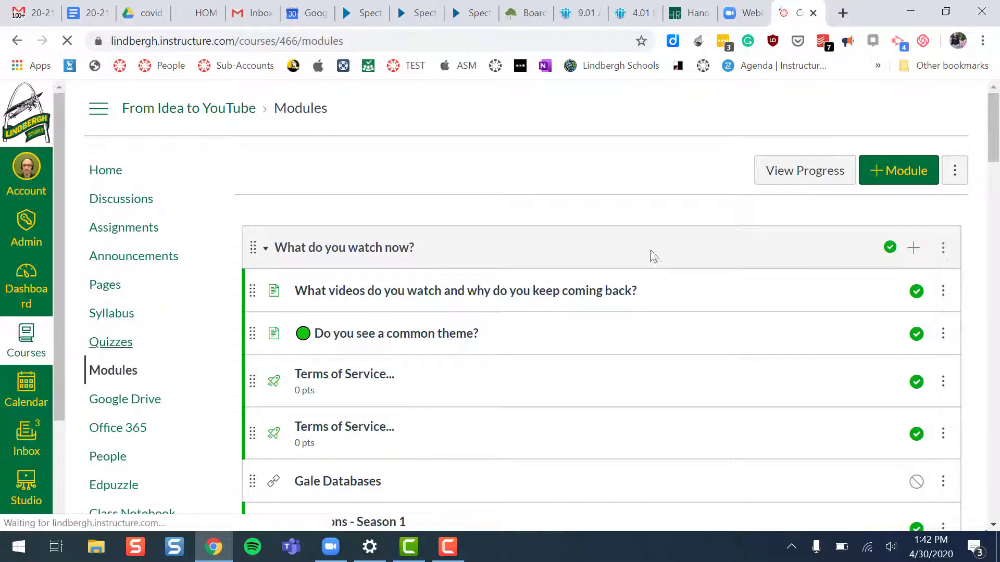
pyautogui.click(913, 249)
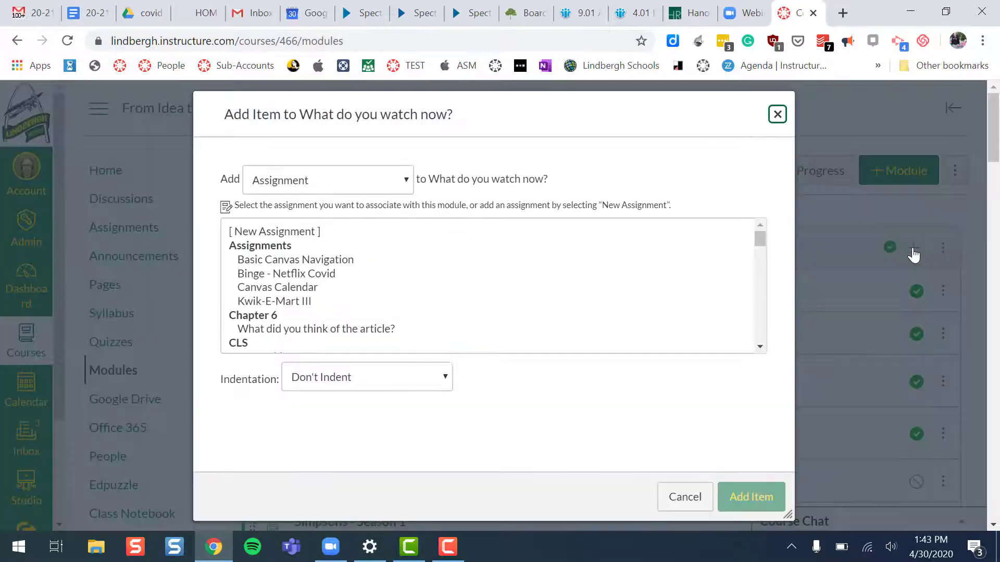
pyautogui.click(261, 275)
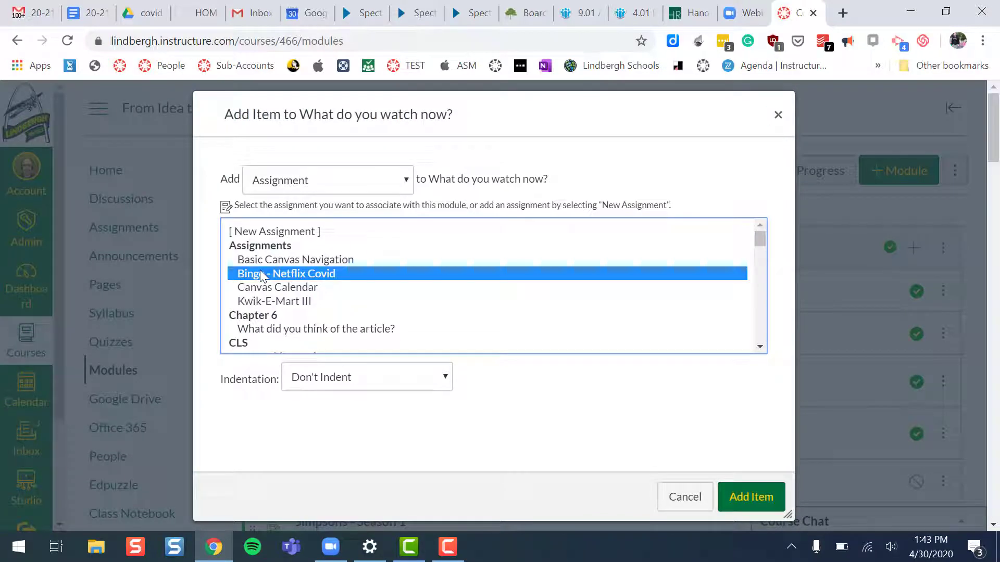
pyautogui.click(778, 496)
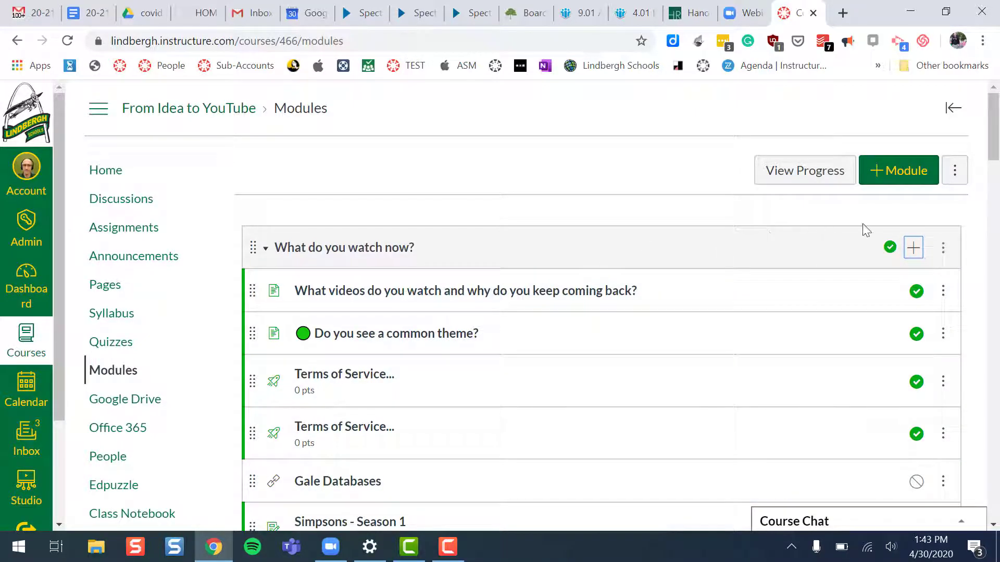
pyautogui.click(913, 249)
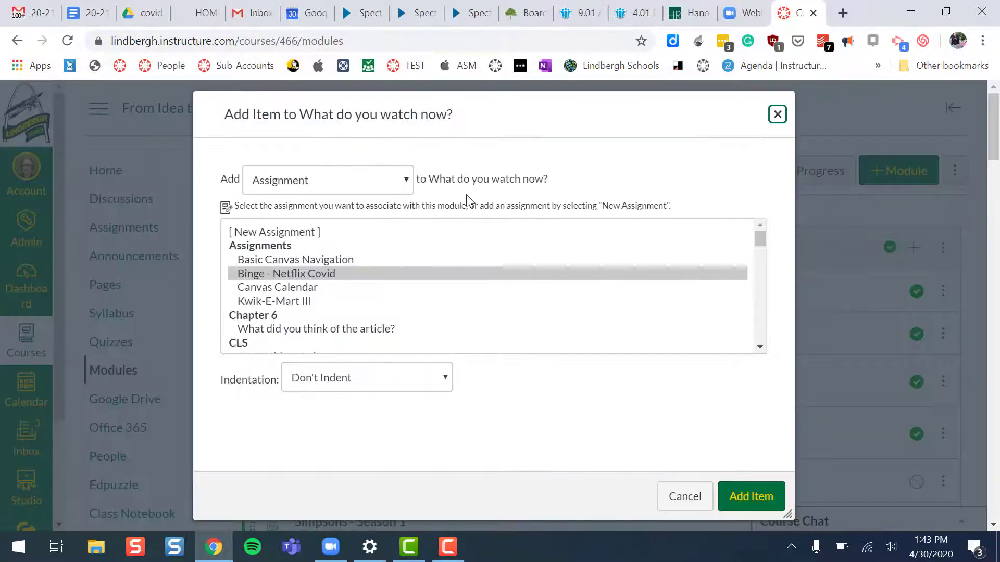